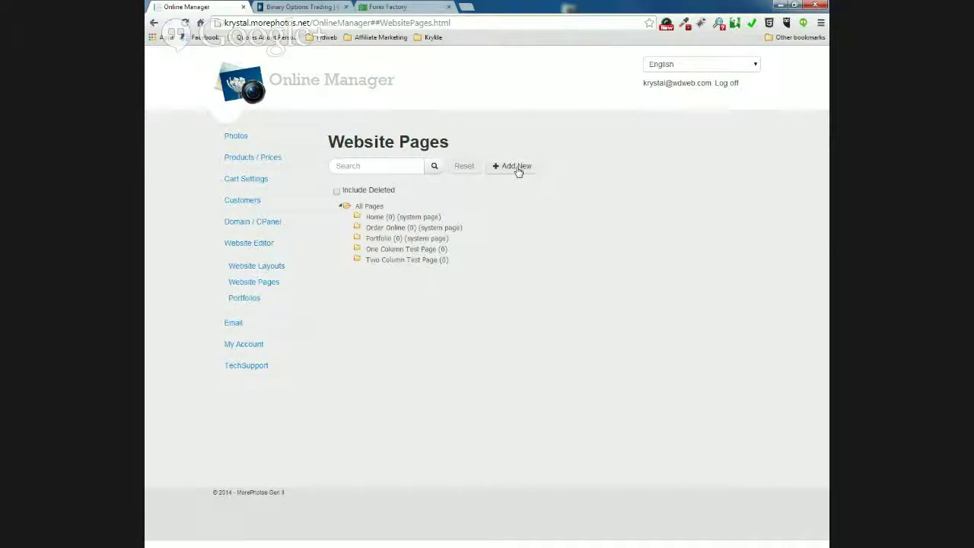
- Start a new website page named "Three Column Test Page" and choose the Three Column Layout template
left_click(517, 167)
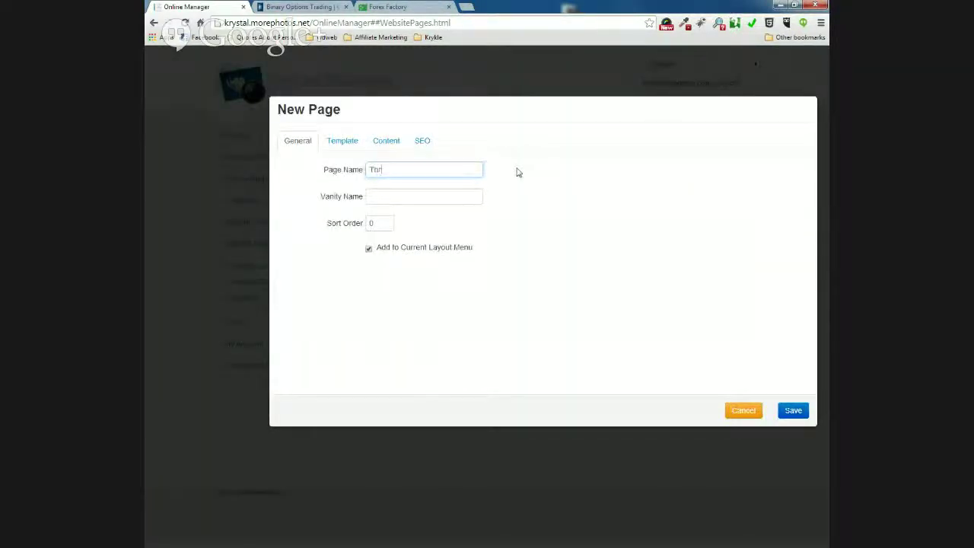
type("Three Column Test Page")
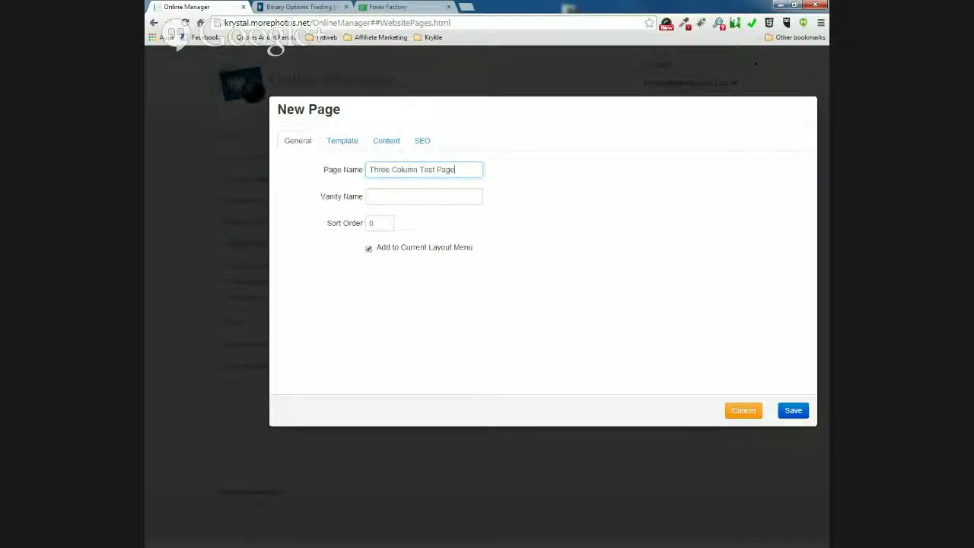
left_click(348, 144)
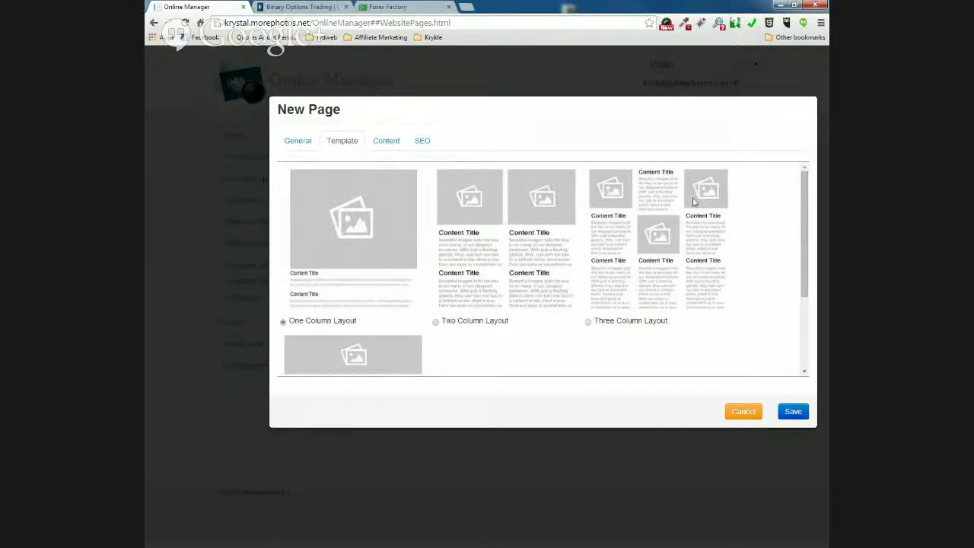
left_click(588, 323)
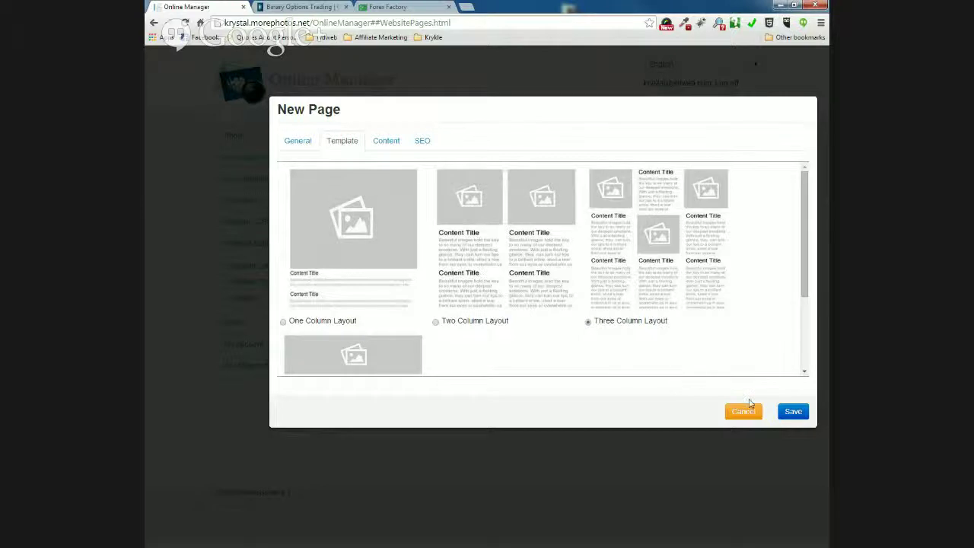
- Fill the page content's three image placeholders, in column order, with 138225.jpg, wedding-6.jpg and wedding23.jpg from the weddings folder
left_click(376, 148)
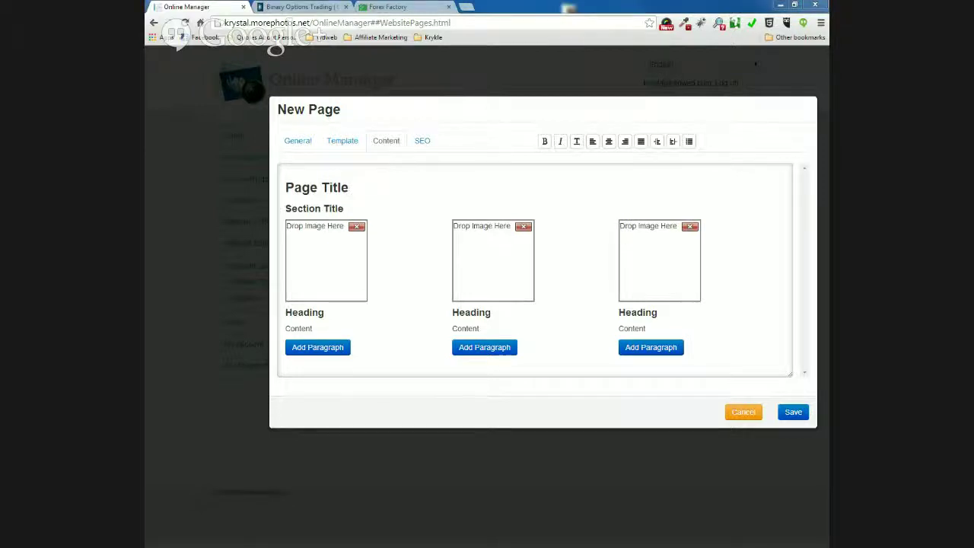
key("alt+Tab")
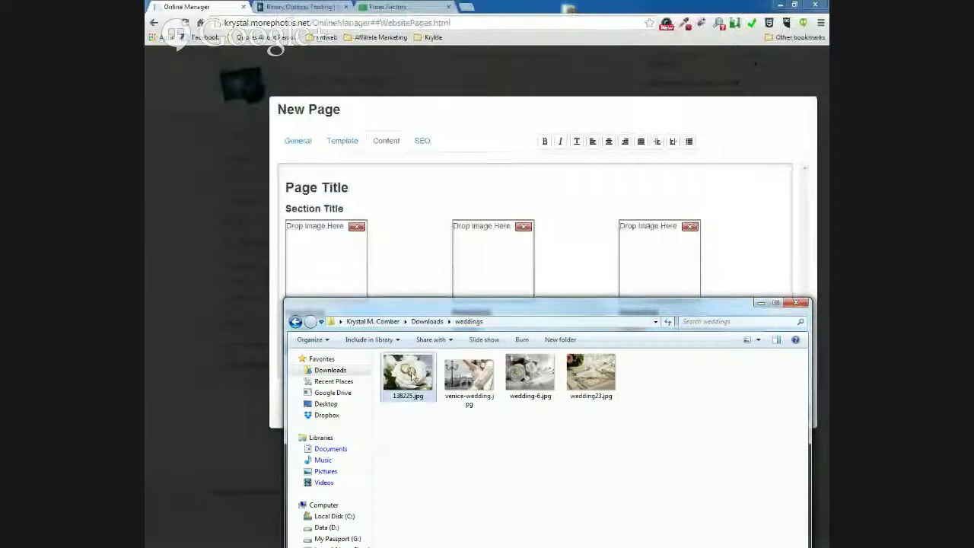
left_click_drag(410, 372, 332, 268)
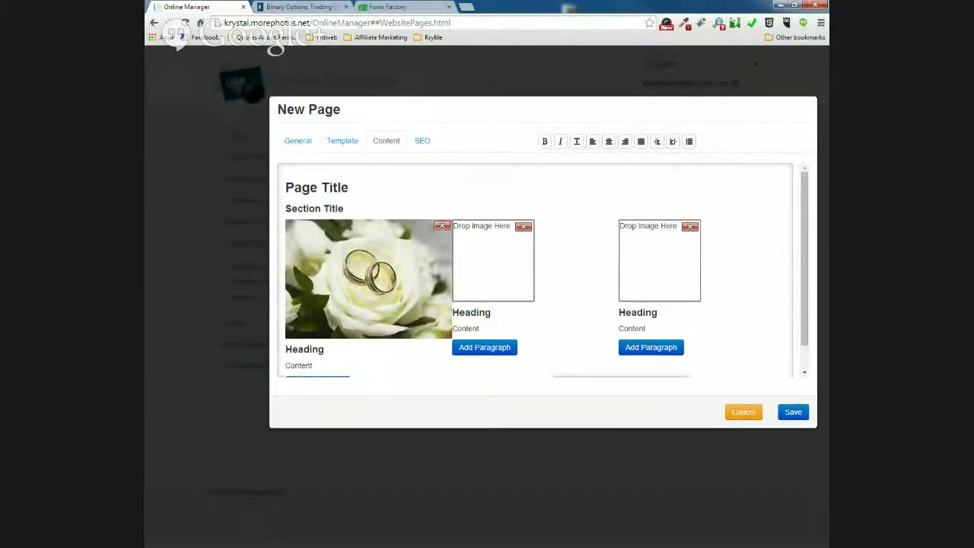
key("alt+Tab")
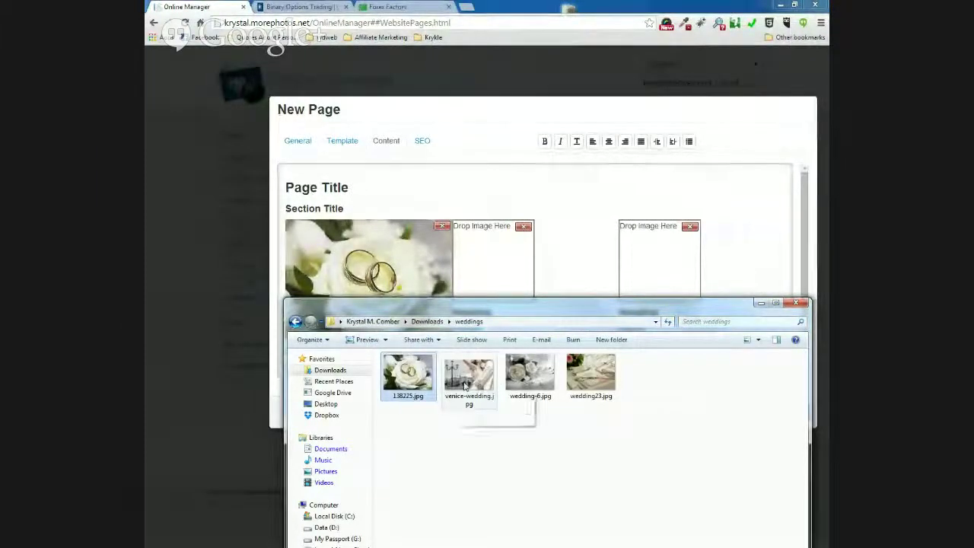
left_click_drag(529, 373, 511, 274)
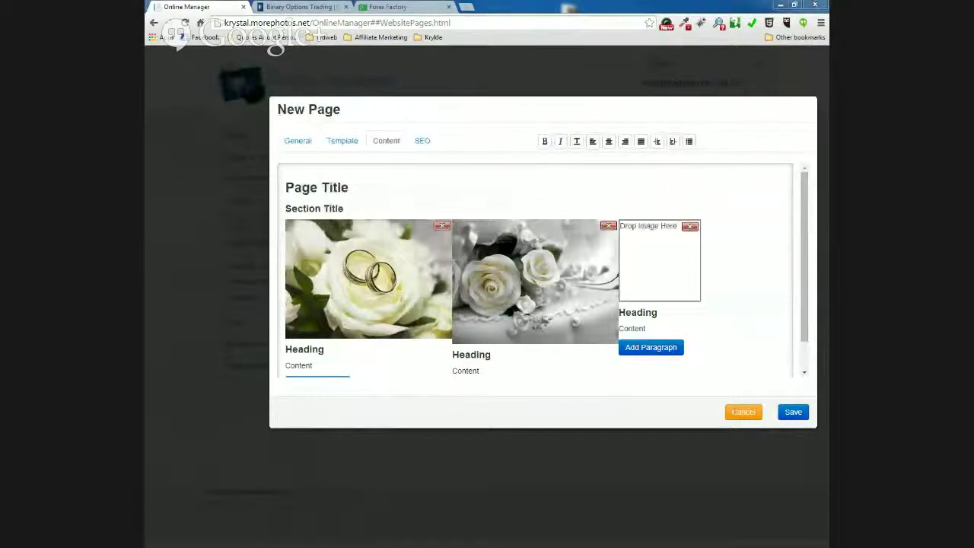
key("alt+Tab")
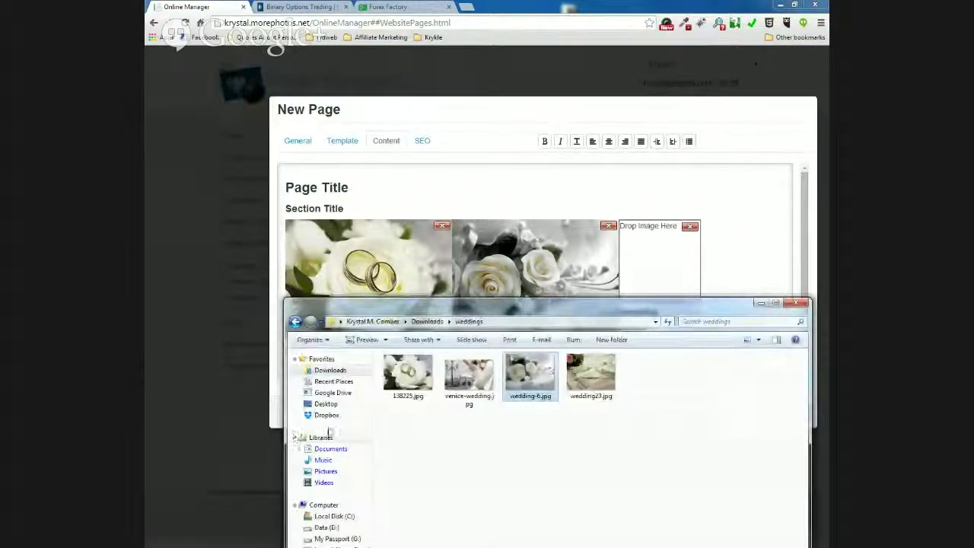
left_click(586, 380)
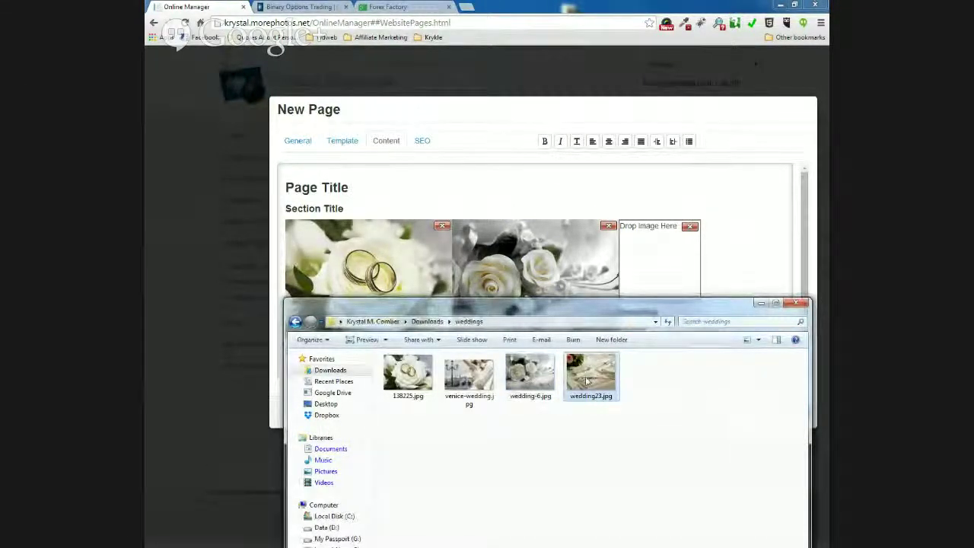
left_click_drag(586, 381, 652, 275)
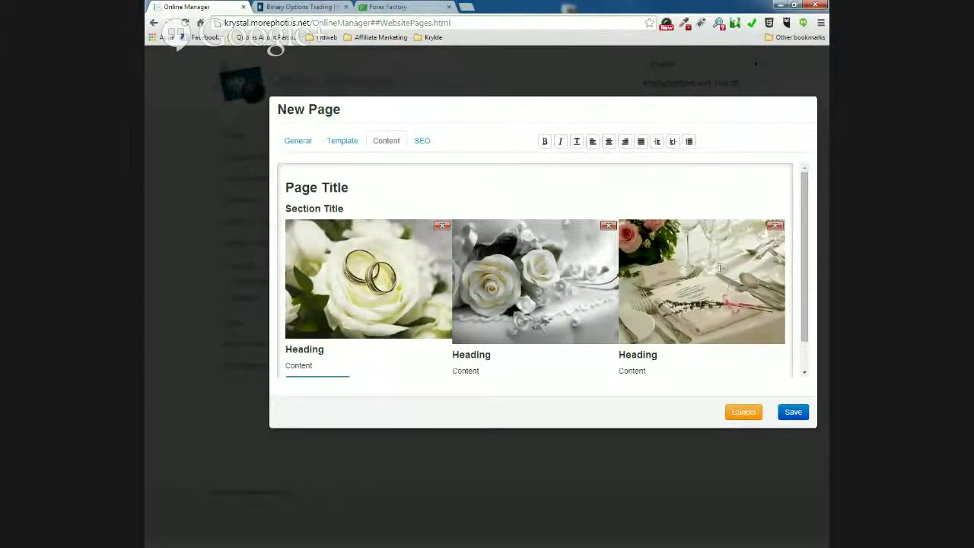
- Replace the page title placeholder in the content with "Enter Your Page Title"
left_click(308, 350)
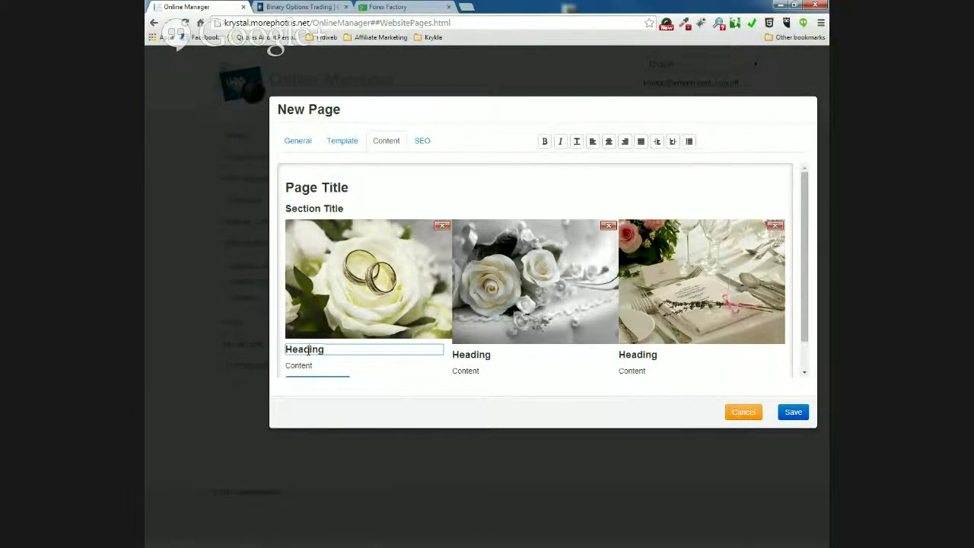
left_click(323, 188)
left_click_drag(365, 187, 274, 198)
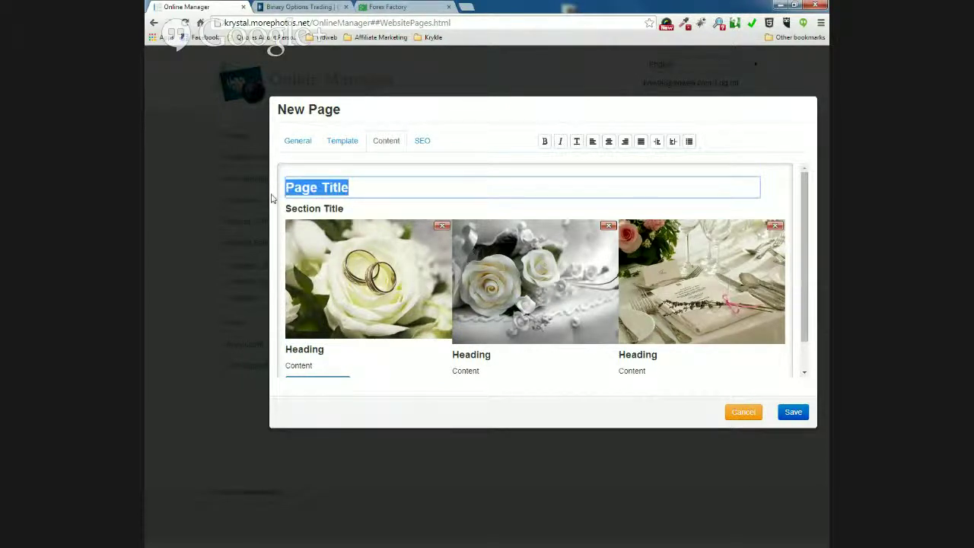
type("Enter")
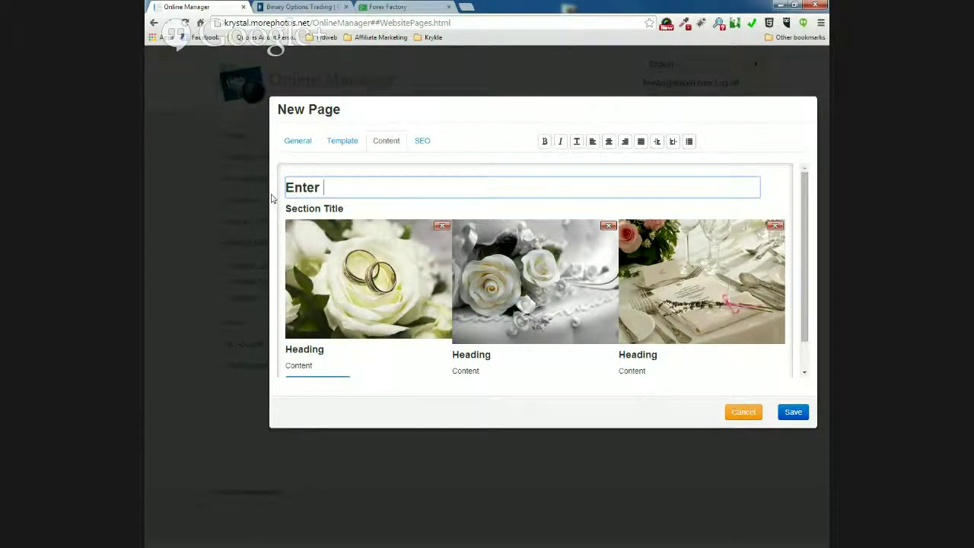
type(" Your Page")
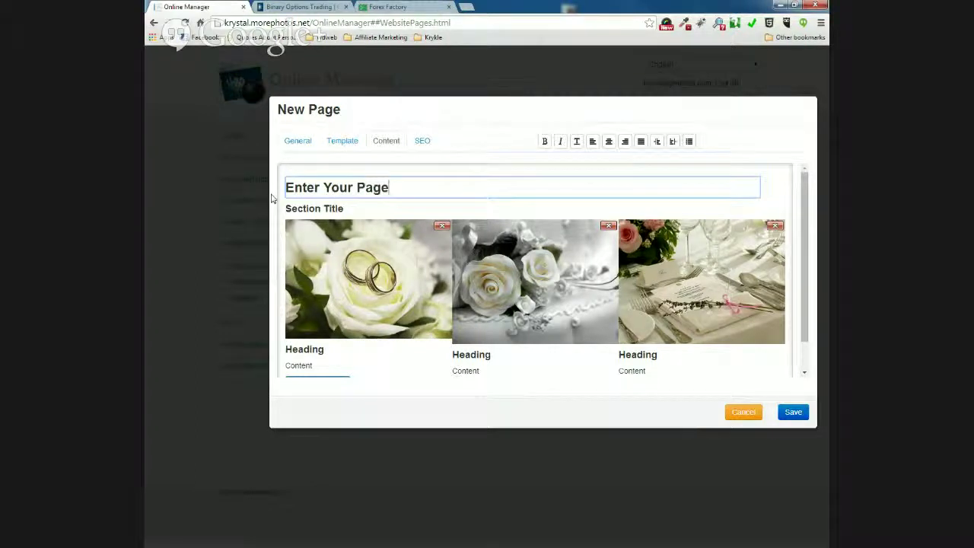
type(" Title")
- Replace the section title placeholder with "Enter Your Section Title (Subheading)"
left_click(308, 207)
left_click_drag(346, 209, 276, 211)
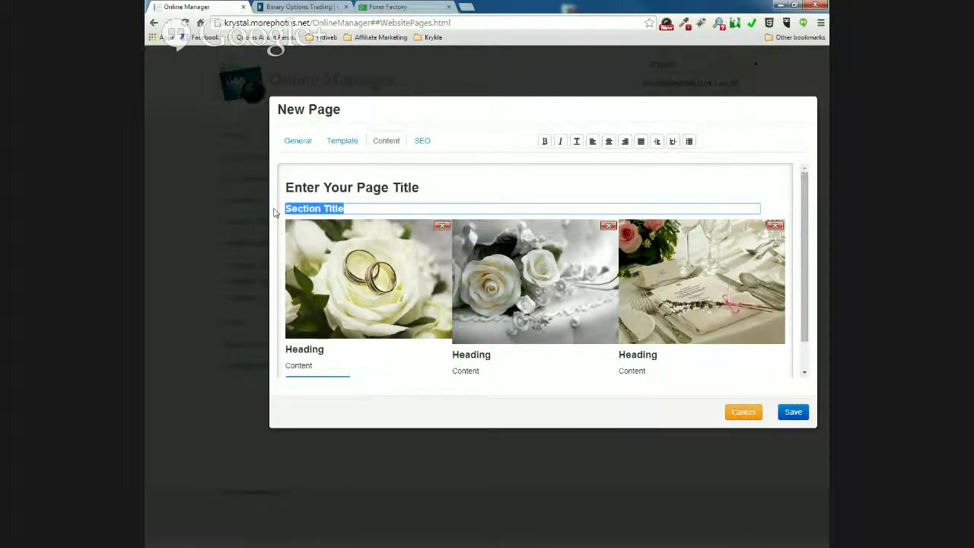
type("Enter Y")
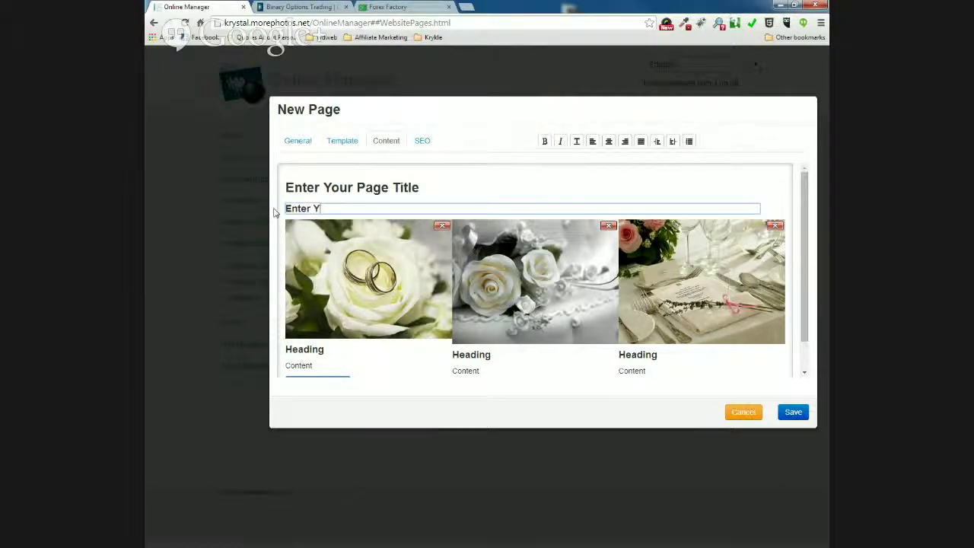
type("our Section Title")
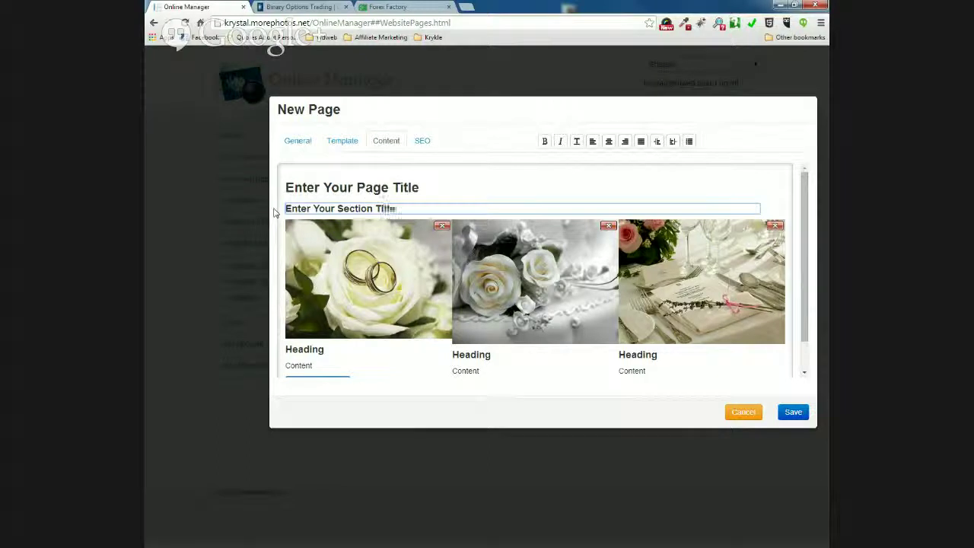
type(" (Su")
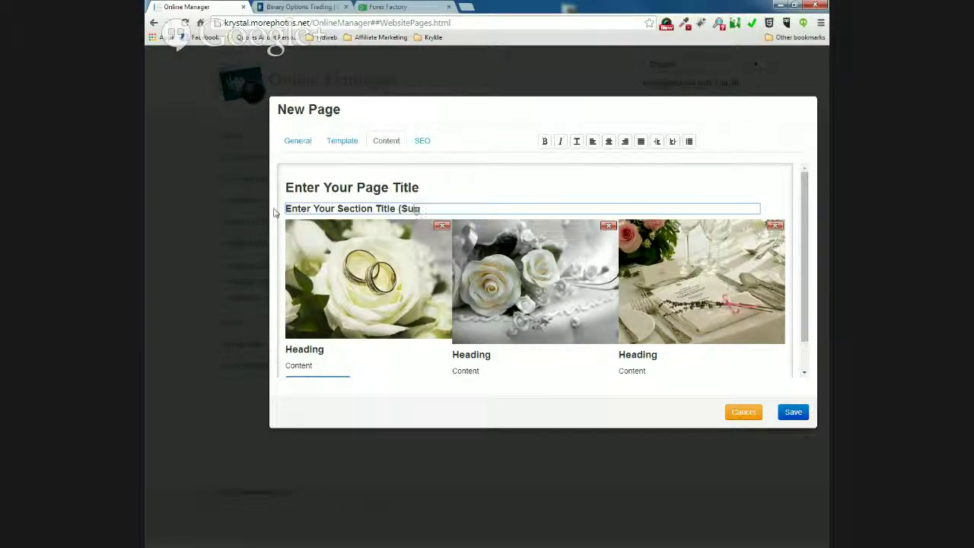
type("bheading)")
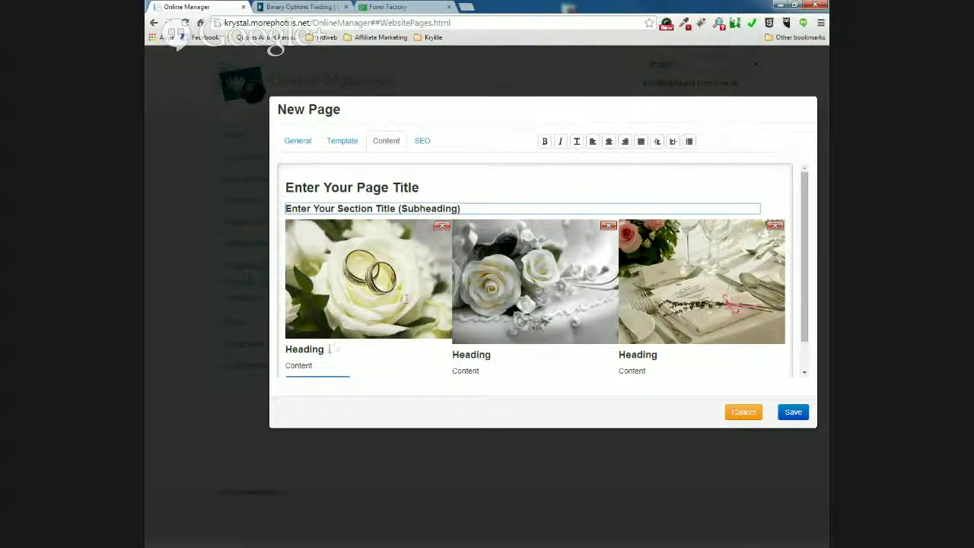
- Change the heading under the first column's image to "Enter the paragraph heading"
left_click(311, 351)
key("ctrl+a")
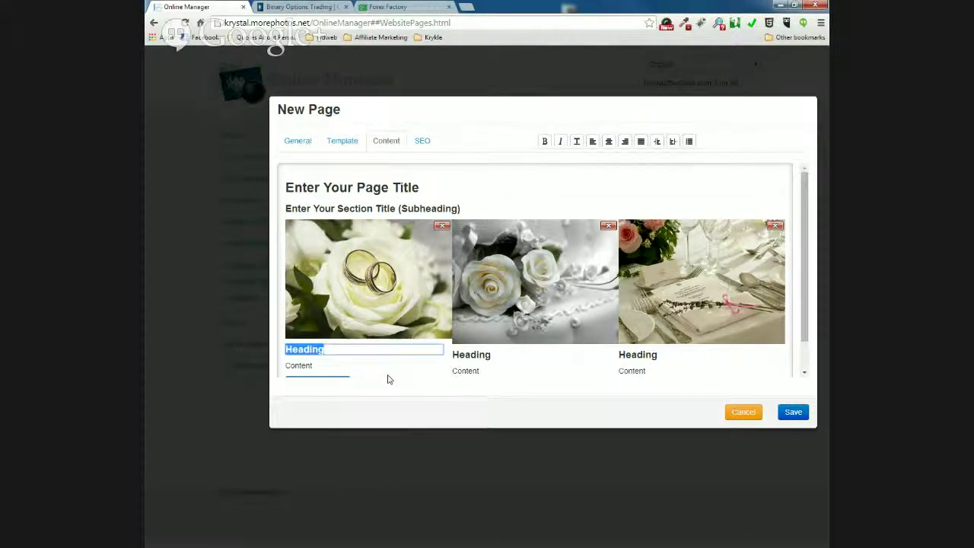
type("Enter the")
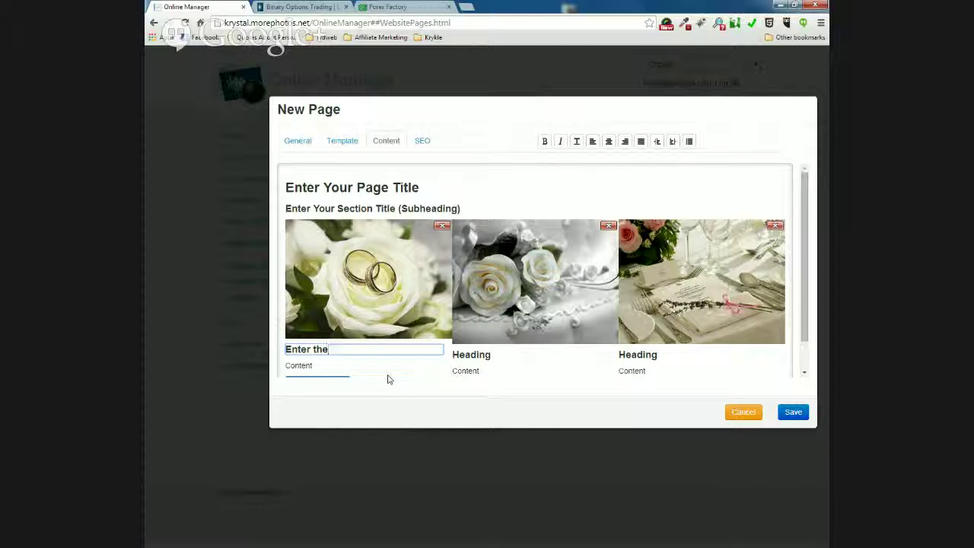
type(" paragraph")
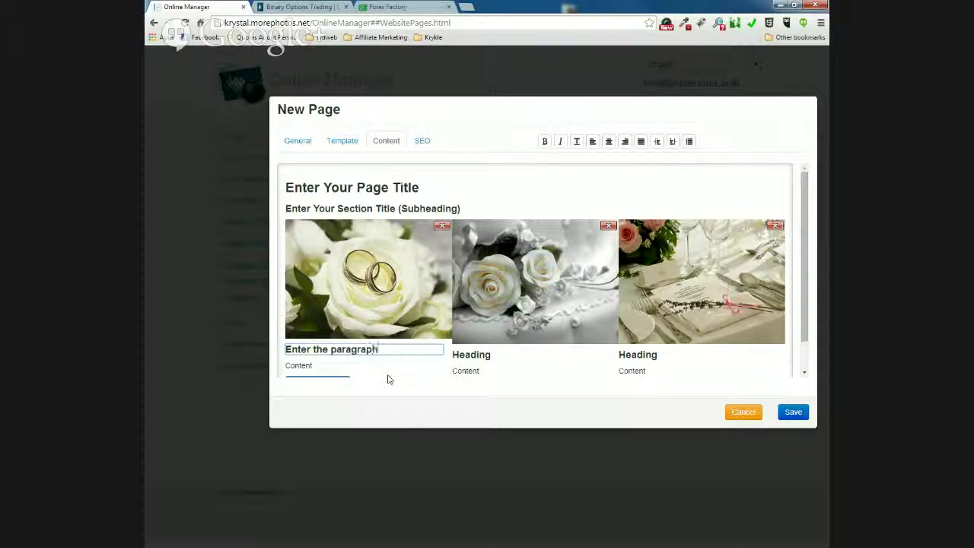
type(" headig")
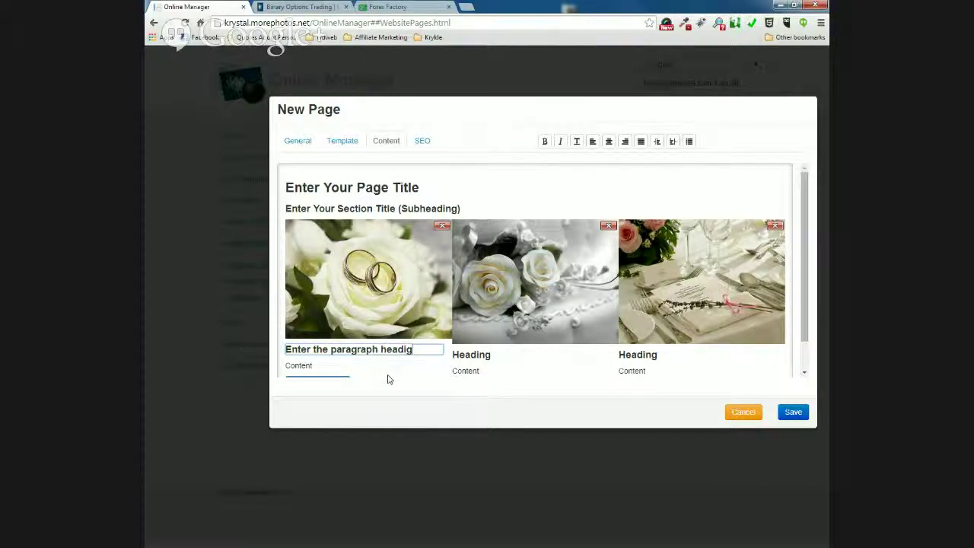
key("BackSpace")
type("ng")
- Change the heading under the second column's image to "Paragraph heading"
left_click(488, 354)
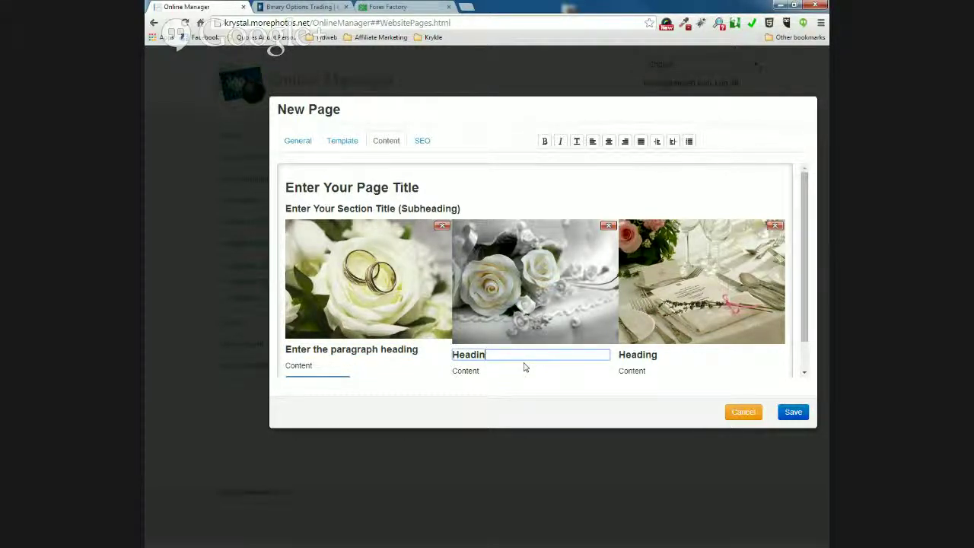
key("BackSpace")
key("BackSpace")
key("BackSpace")
key("BackSpace")
key("BackSpace")
key("BackSpace")
type("Pari")
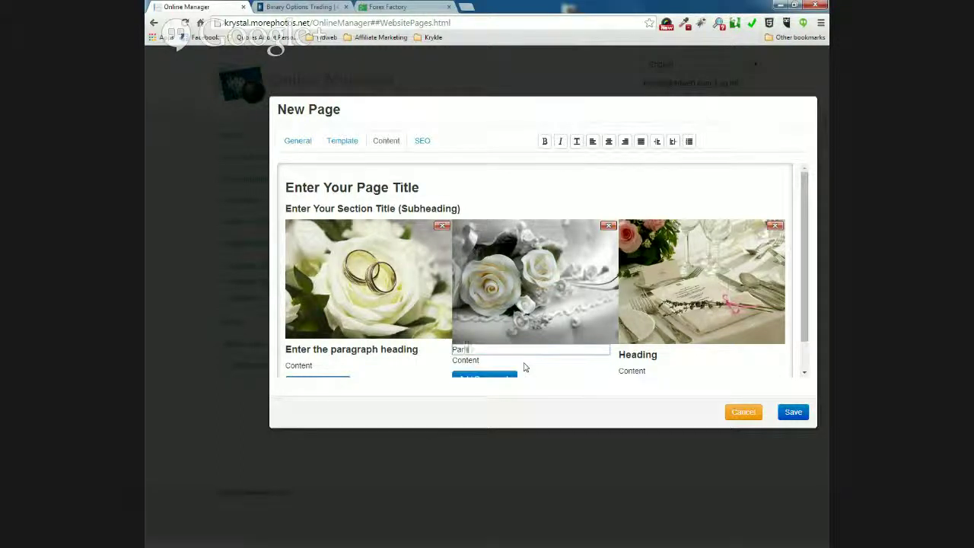
type("agraph heading")
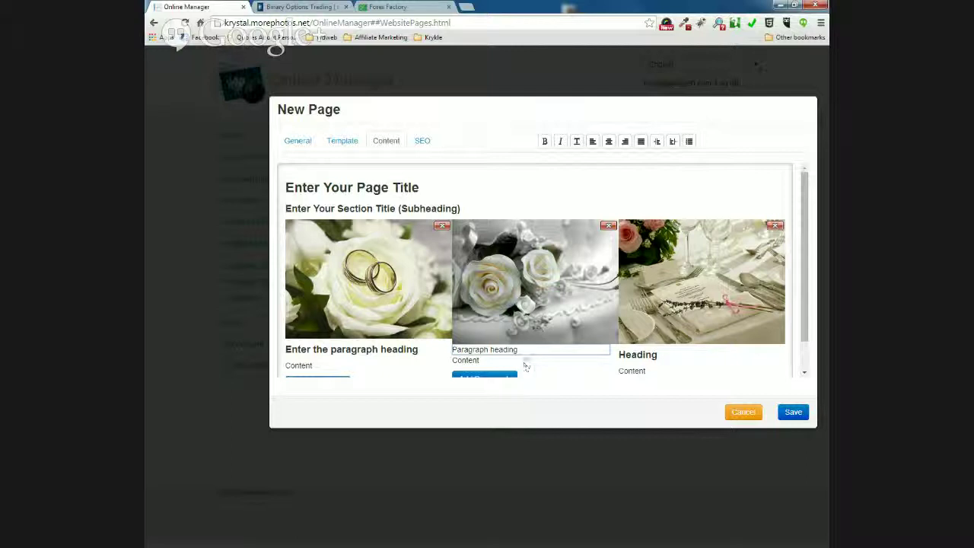
- Change the third column's heading to "Paragraph Heading" and make the second column's heading bold
left_click(641, 358)
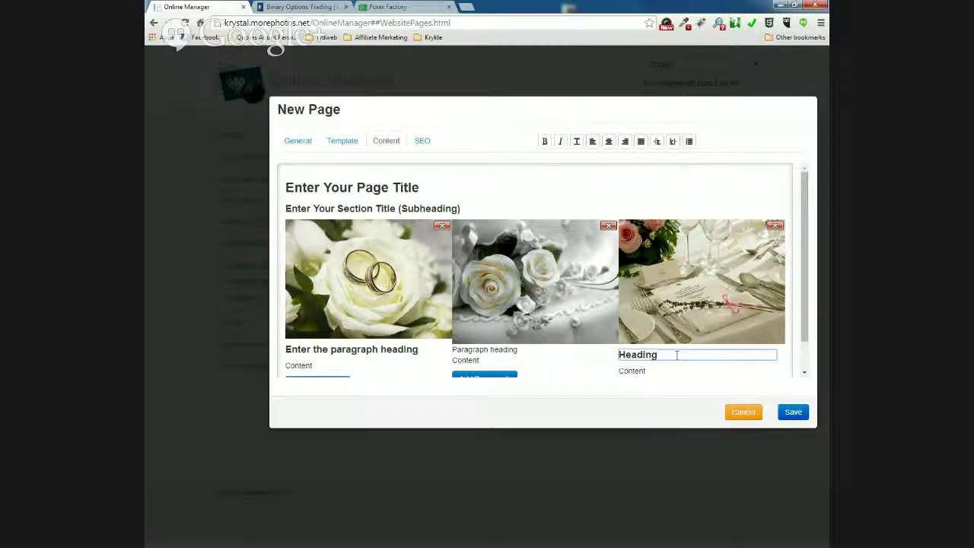
left_click_drag(677, 355, 611, 356)
type("Paragraph h")
type("eading")
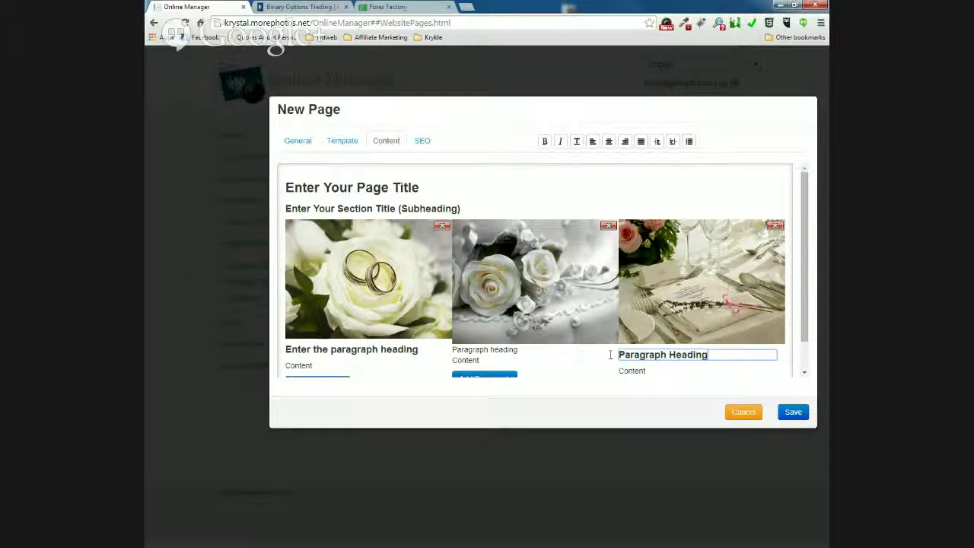
left_click_drag(525, 349, 443, 348)
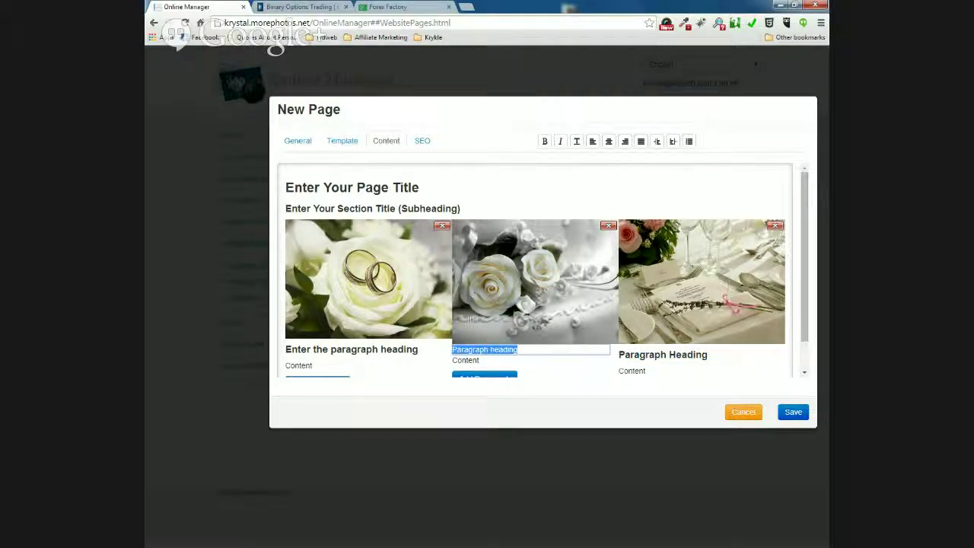
left_click(546, 142)
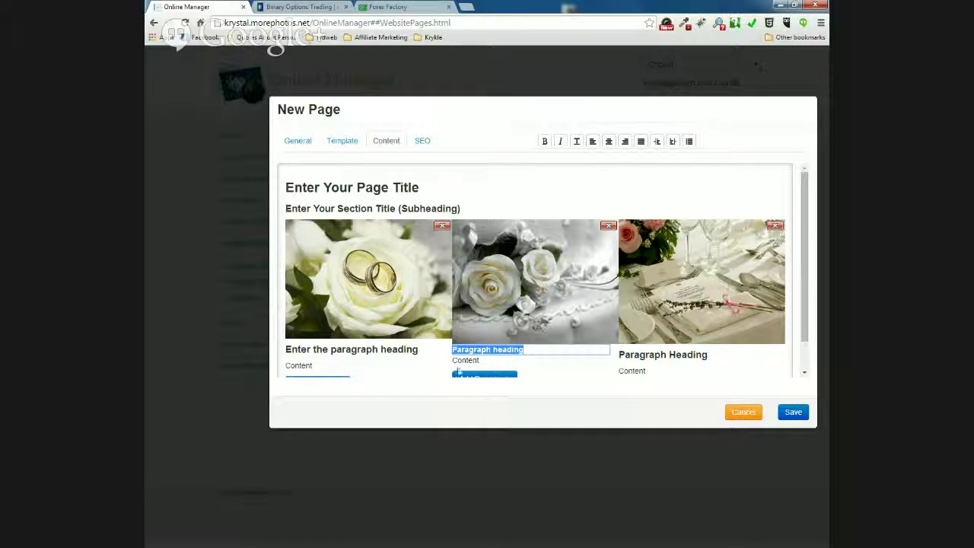
- Replace the first column's content placeholder with the copied Lorem ipsum text
left_click(318, 365)
left_click_drag(319, 366, 284, 367)
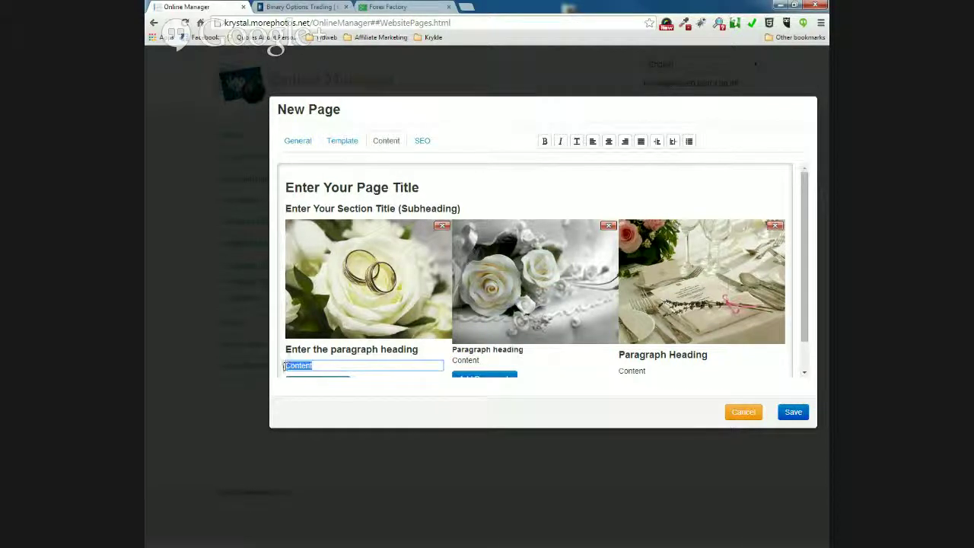
key("ctrl+v")
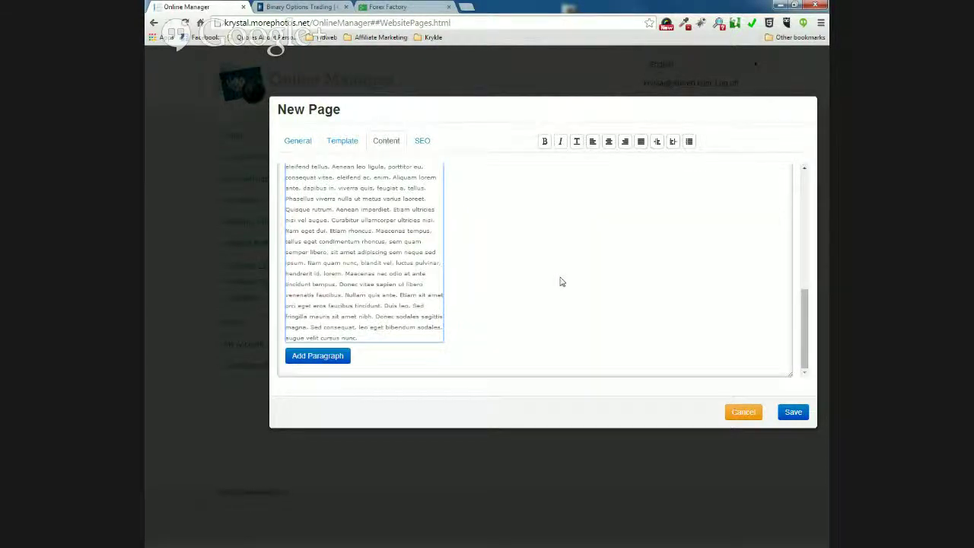
- Replace the second column's content placeholder with the copied Lorem ipsum text
scroll(560, 282, "up", 5)
left_click(467, 257)
left_click_drag(479, 258, 454, 257)
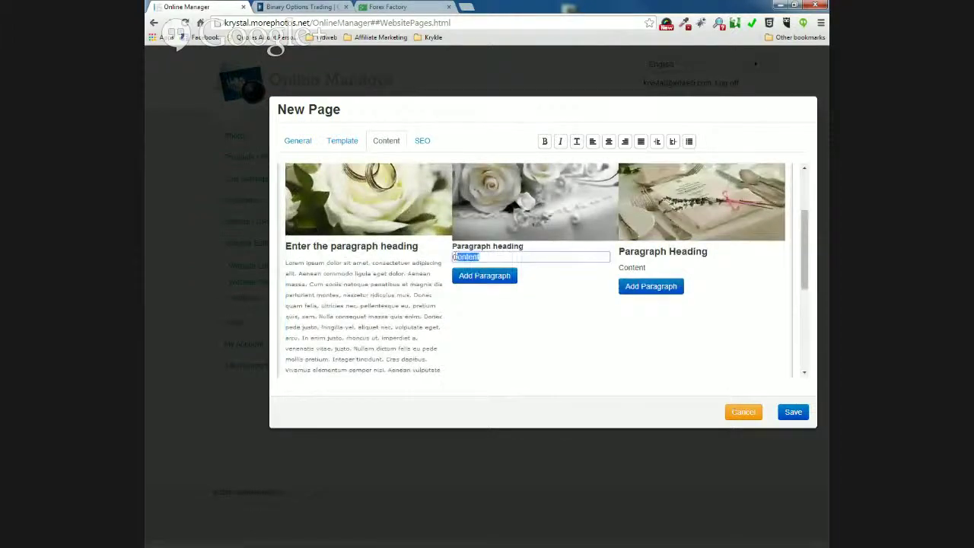
type("Lorem ipsum dolor sit amet, consectetuer adipiscing elit. Aenean commodo ligula eget dolor. Aenean massa. Cum sociis natoque penatibus et magnis dis parturient montes, nascetur ridiculus mus. Donec quam felis, ultricies nec, pellentesque eu, pretium quis, sem. Nulla consequat massa quis enim. Donec pede justo, fringilla vel, aliquet nec, vulputate eget, arcu. In enim justo, rhoncus ut, imperdiet a, venenatis vitae, justo. Nullam dictum felis eu pede mollis pretium. Integer tincidunt. Cras dapibus. Vivamus elementum semper nisi. Aenean vulputate eleifend tellus. Aenean leo ligula, porttitor eu, consequat vitae, eleifend ac, enim. Aliquam lorem ante, dapibus in, viverra quis, feugiat a, tellus. Phasellus viverra nulla ut metus varius laoreet. Quisque rutrum. Aenean imperdiet. Etiam ultricies nisi vel augue. Curabitur ullamcorper ultricies nisi. Nam eget dui. Etiam rhoncus. Maecenas tempus, tellus eget condimentum rhoncus, sem quam semper libero, sit amet adipiscing sem neque sed ipsum. Nam quam nunc, blandit vel, luctus pulvinar, hendrerit id, lorem. Maecenas nec odio et ante tincidunt tempus. Donec vitae sapien ut libero venenatis faucibus. Nullam quis ante. Etiam sit amet orci eget eros faucibus tincidunt. Duis leo. Sed fringilla mauris sit amet nibh. Donec sodales sagittis magna. Sed consequat, leo eget bibendum sodales, augue velit cursus nunc,")
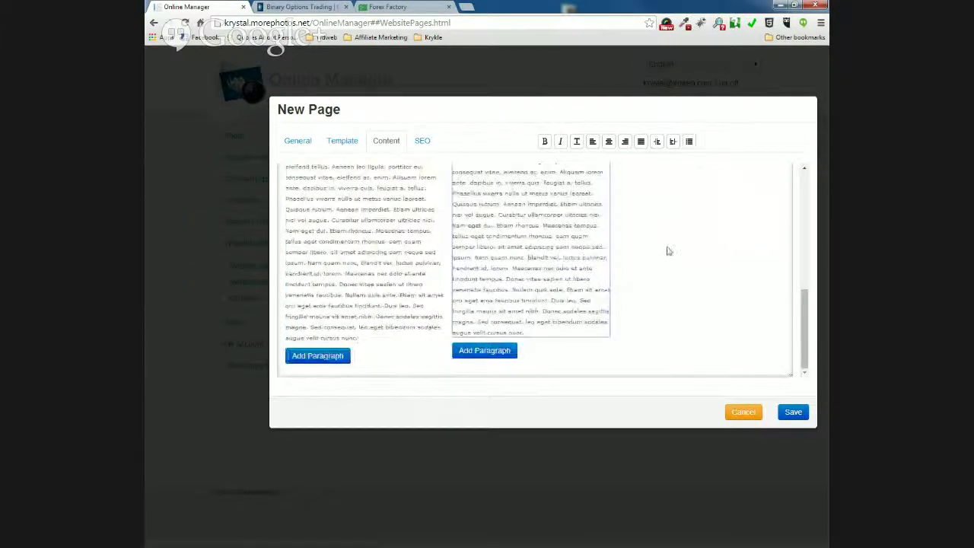
- Replace the third column's content placeholder with the copied Lorem ipsum text and review the filled columns
scroll(667, 251, "up", 5)
left_click(642, 268)
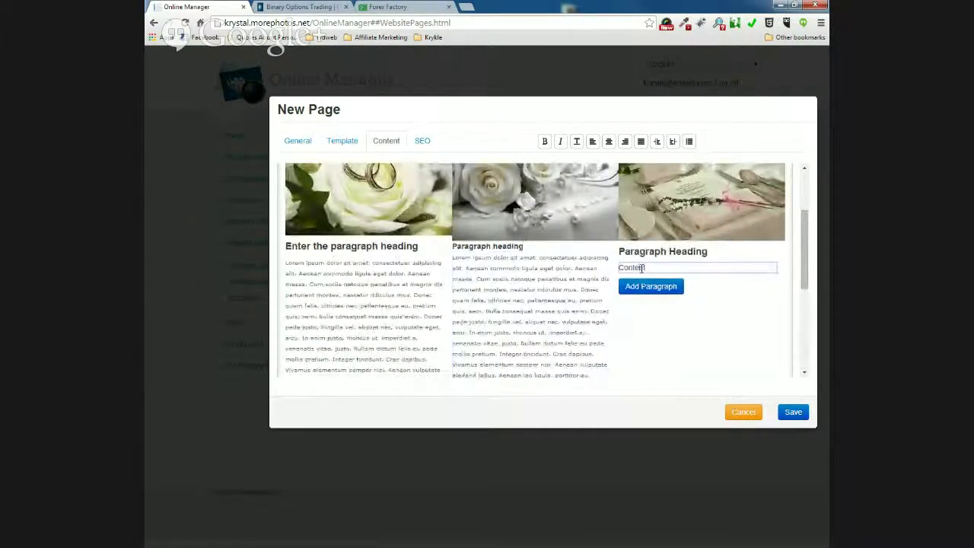
left_click_drag(644, 268, 618, 268)
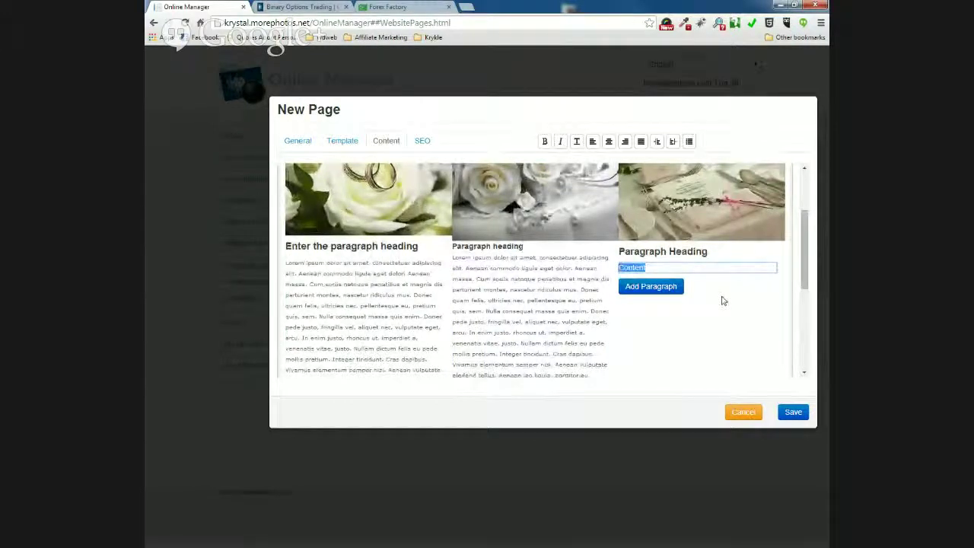
key("ctrl+v")
scroll(722, 296, "up", 5)
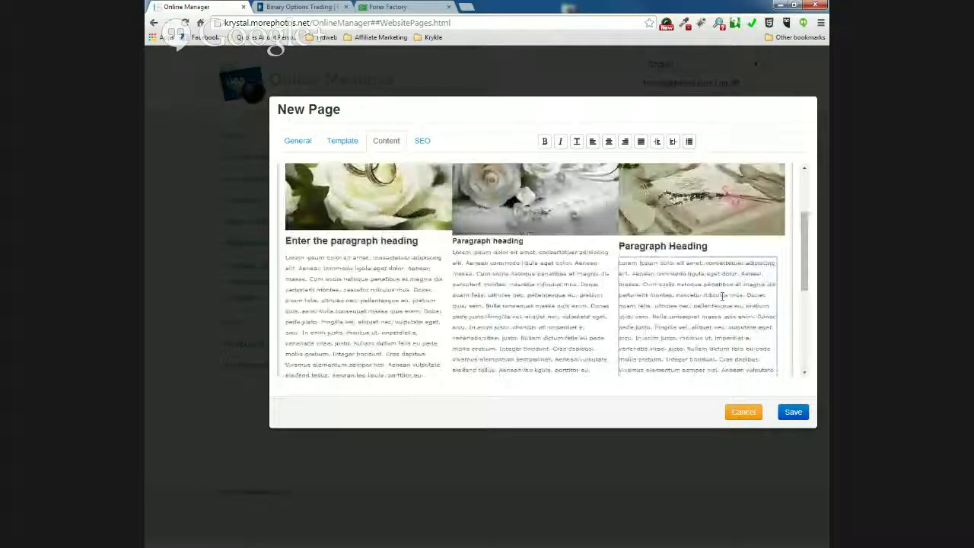
scroll(589, 311, "up", 3)
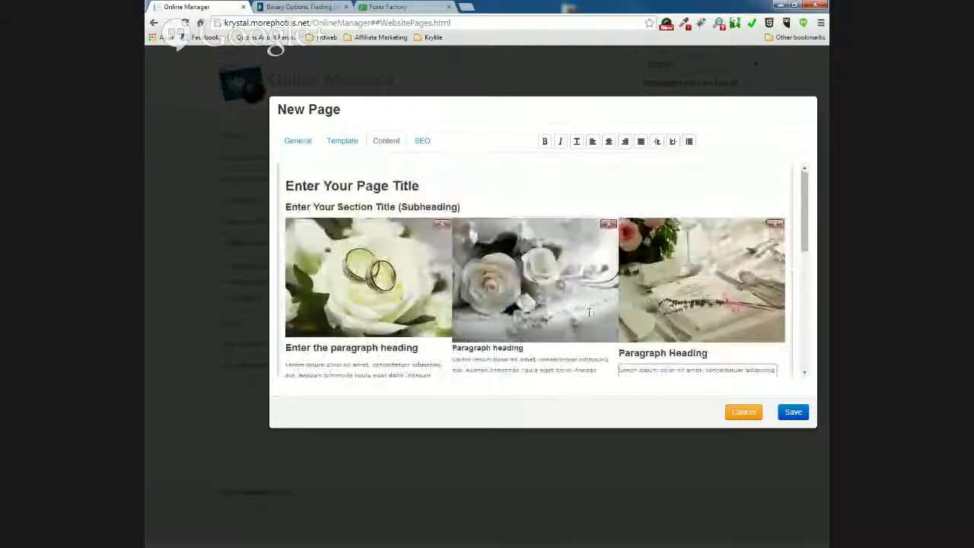
scroll(589, 312, "down", 3)
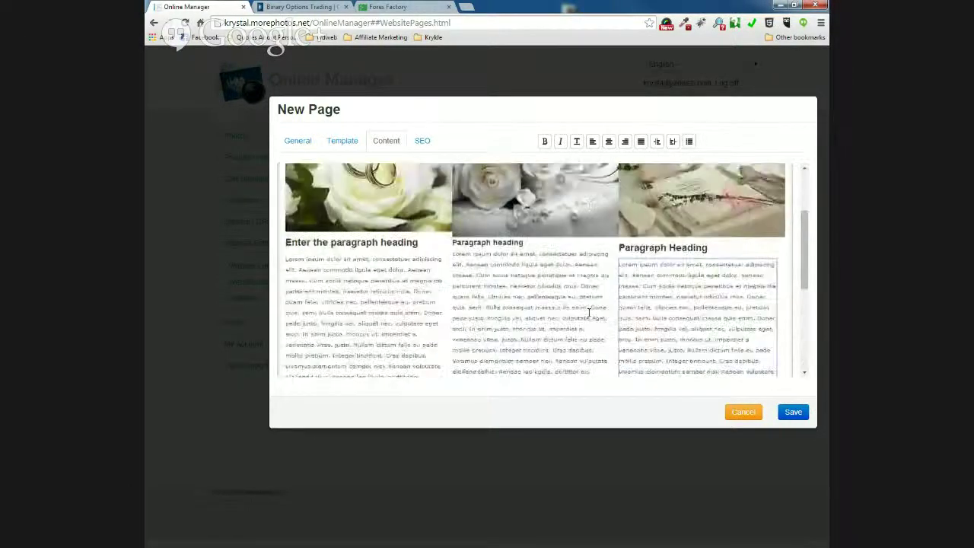
scroll(588, 312, "down", 5)
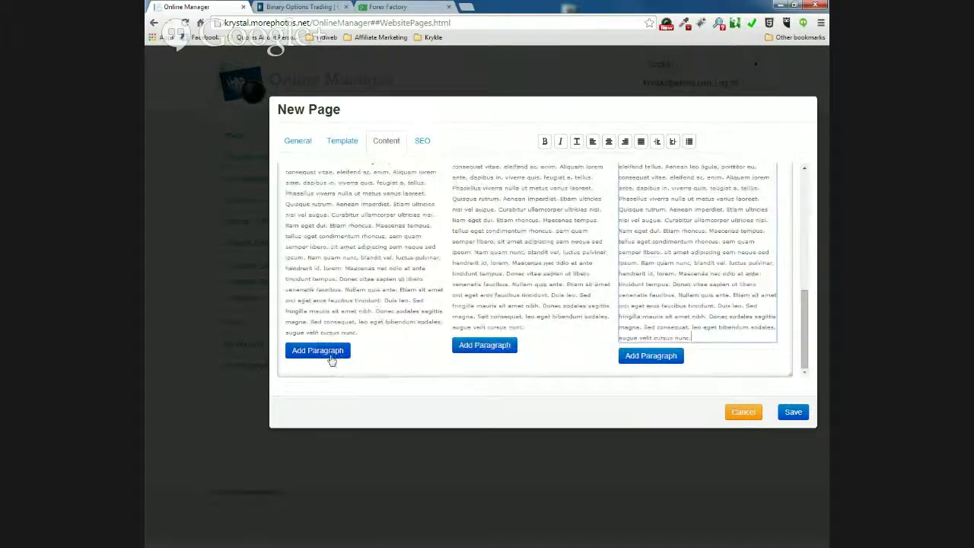
- Set the page's SEO keywords to "Enter Your SEO keywords to be found in the search engines."
left_click(422, 141)
left_click(433, 181)
type("Enter Your SEO")
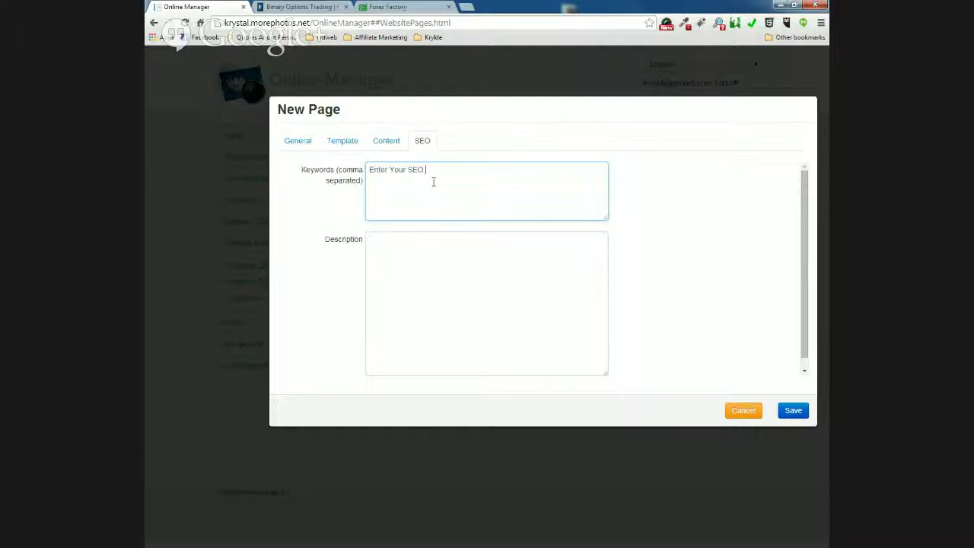
type("keywords to be found in the search engines.")
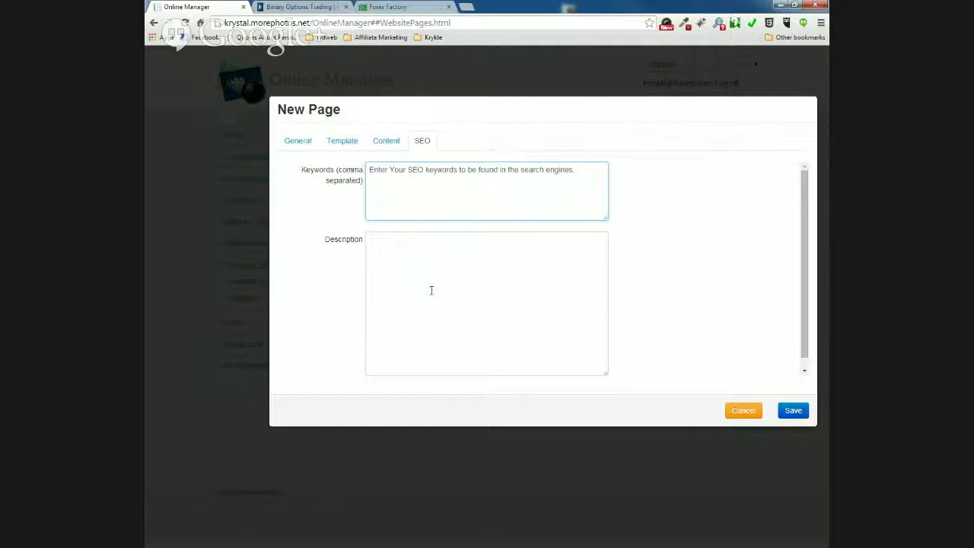
- Set the SEO description to "Enter your page description to be found in search engines. Both of these are important!" and save the page
left_click(430, 290)
type("Enter y")
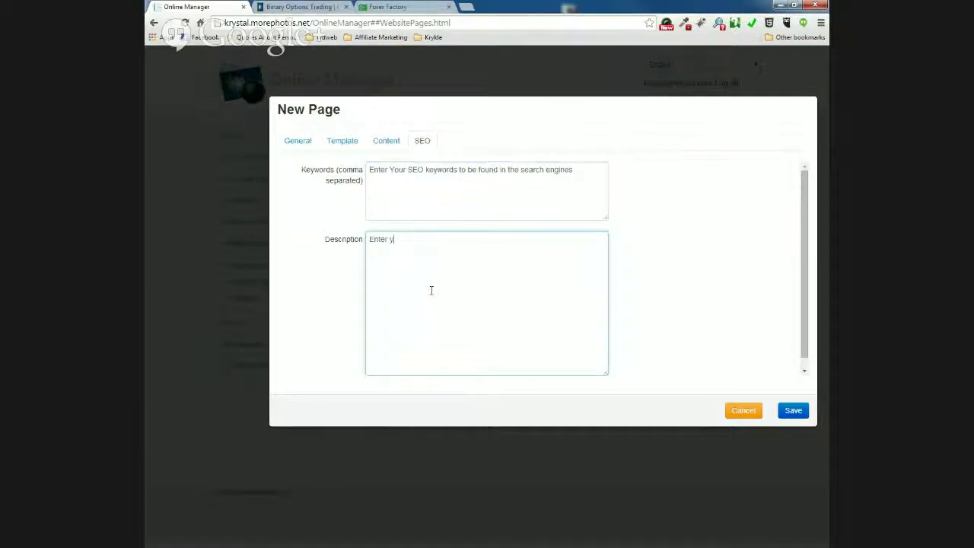
type("our page description to be found in search engines.  Both of these are")
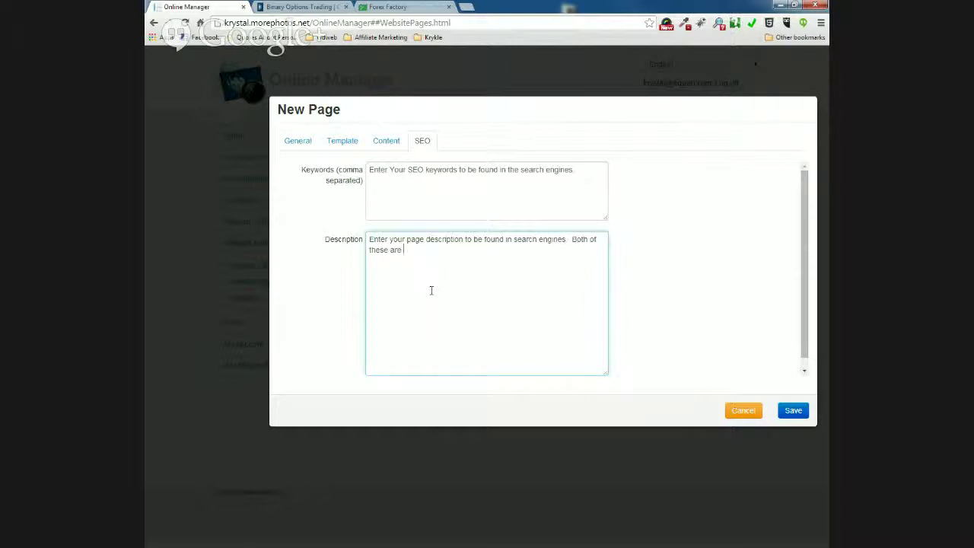
type("important!")
left_click(795, 416)
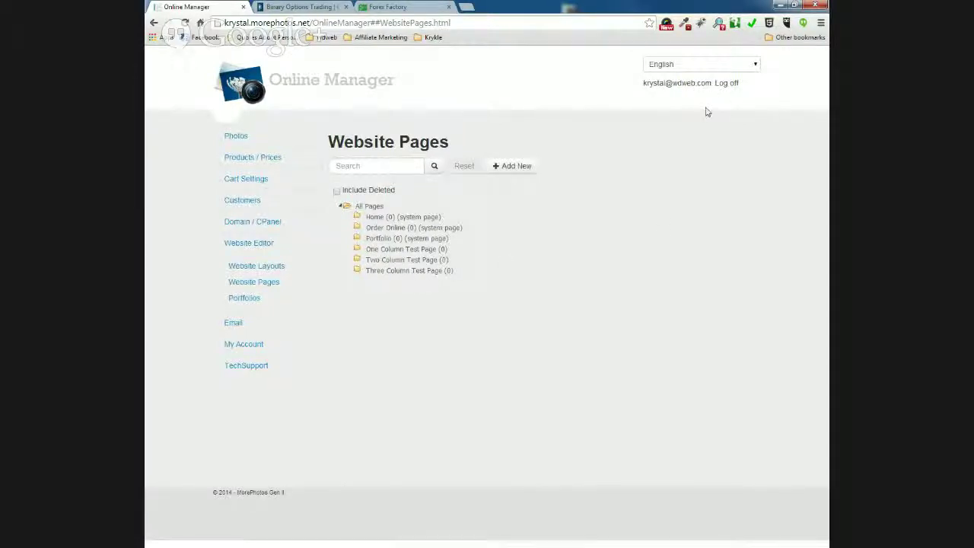
- Log off from the manager and view the Three Column Test Page on the public website
left_click(726, 84)
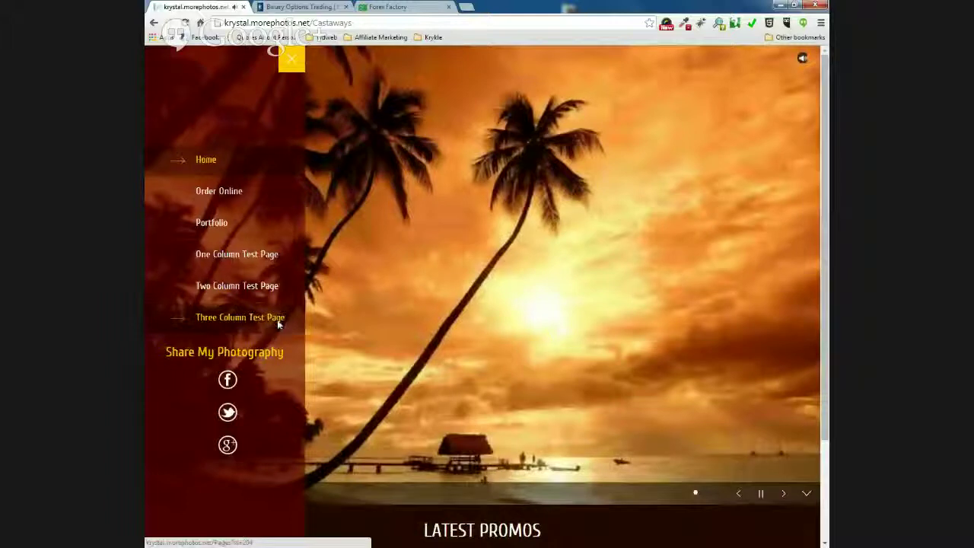
left_click(279, 320)
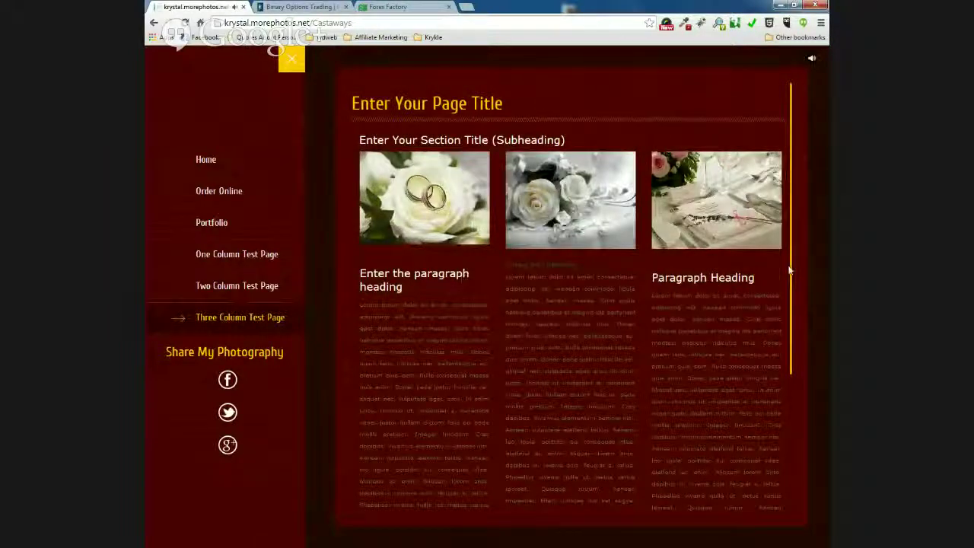
left_click_drag(796, 276, 798, 101)
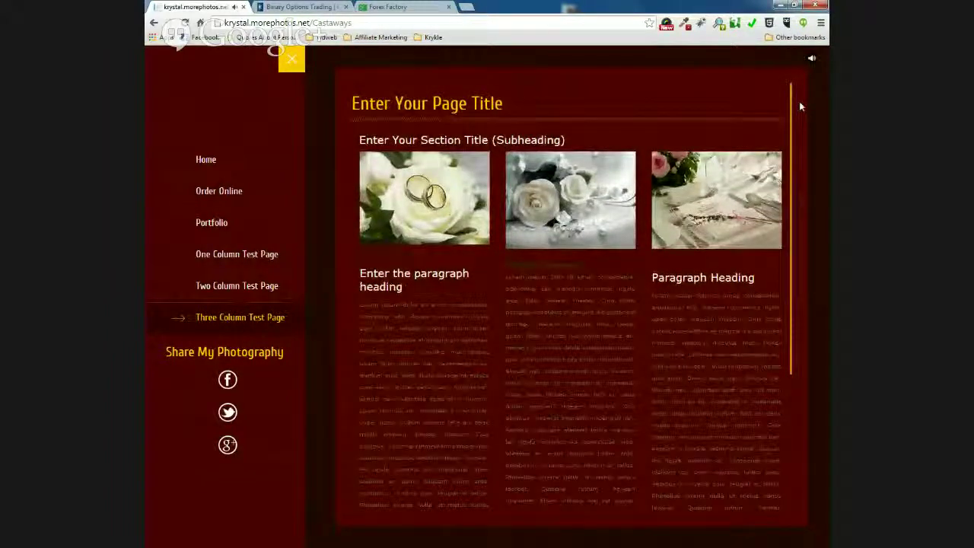